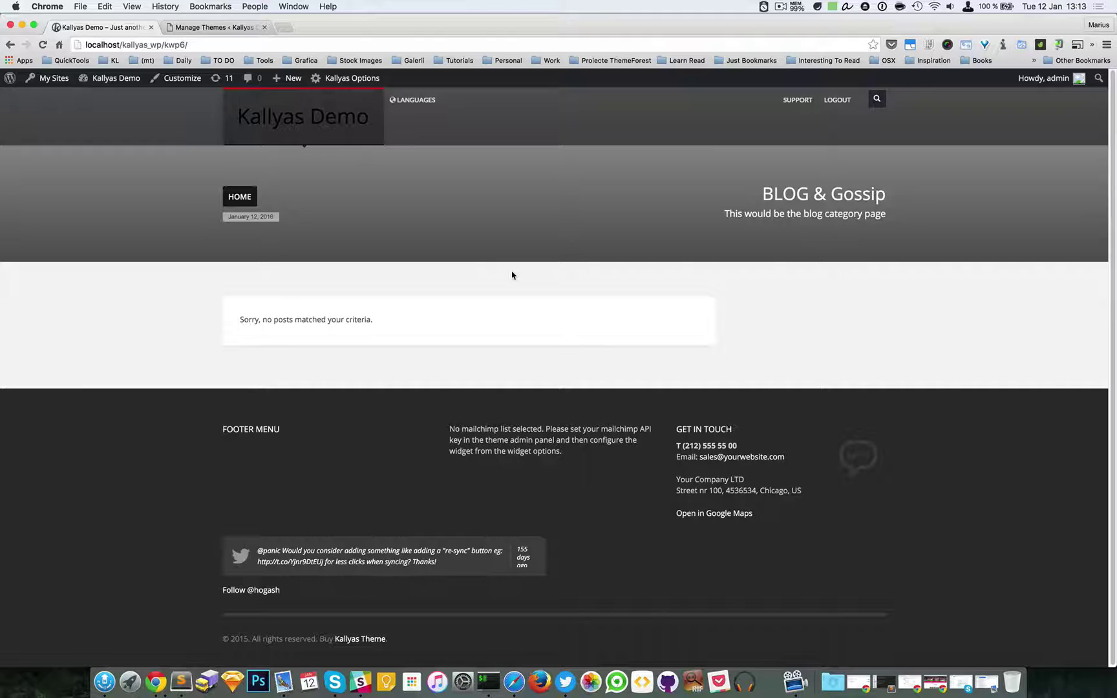
Open the Kallyas Theme Dashboard from Manage Themes and close the Cute Slider update notice
click(226, 28)
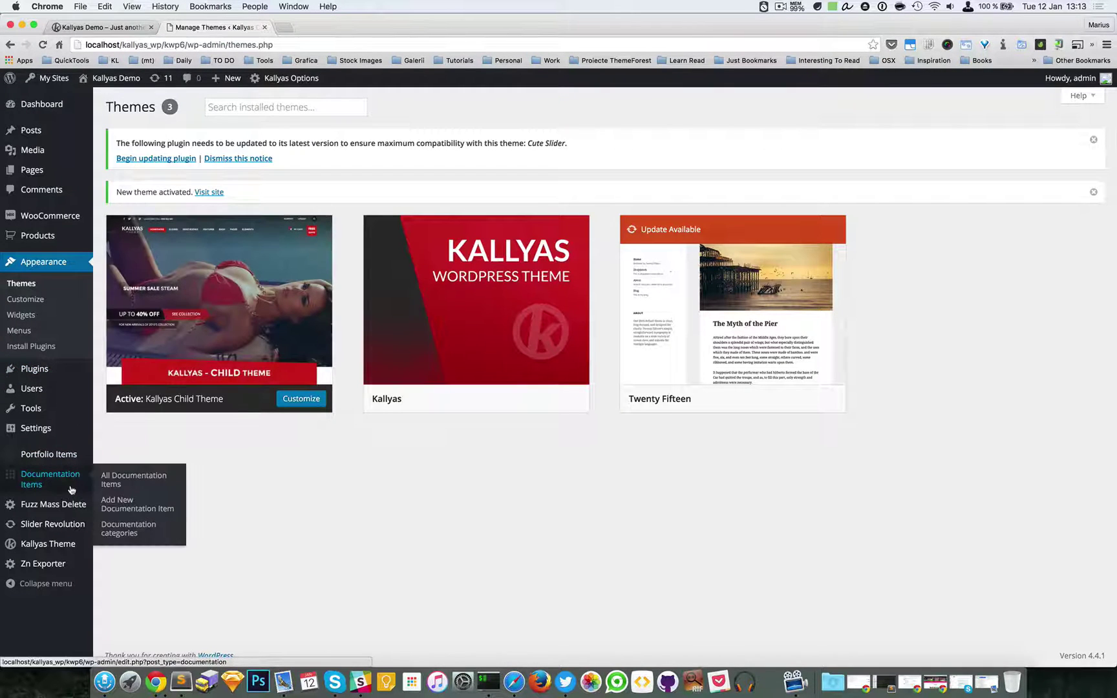
mouse_move(36, 553)
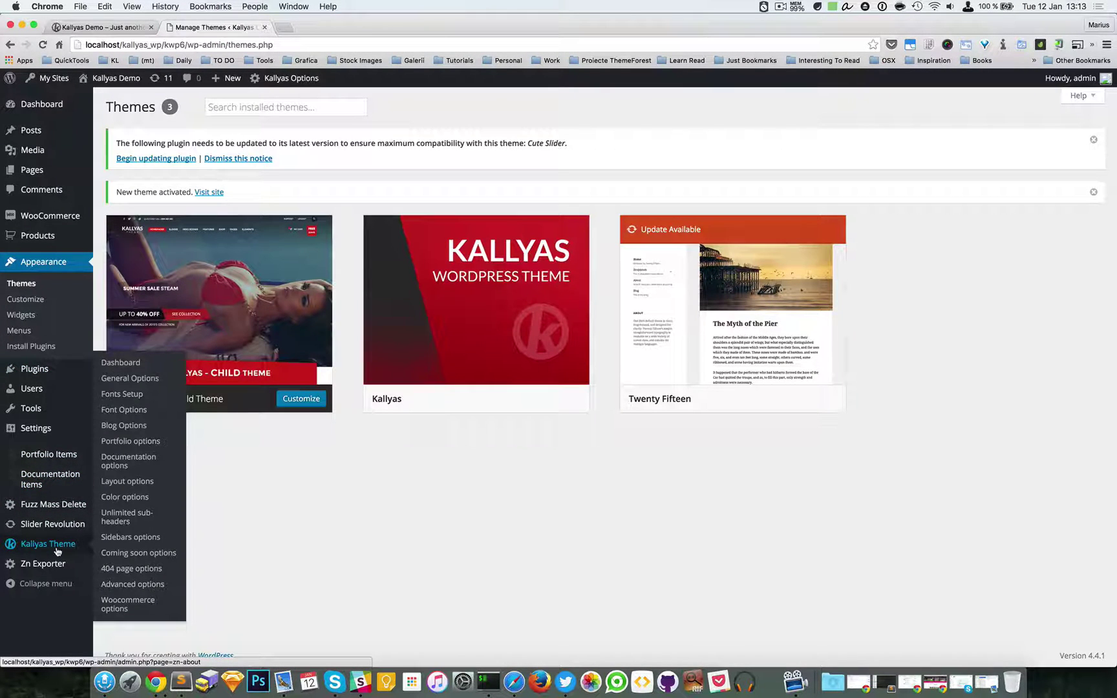
click(132, 365)
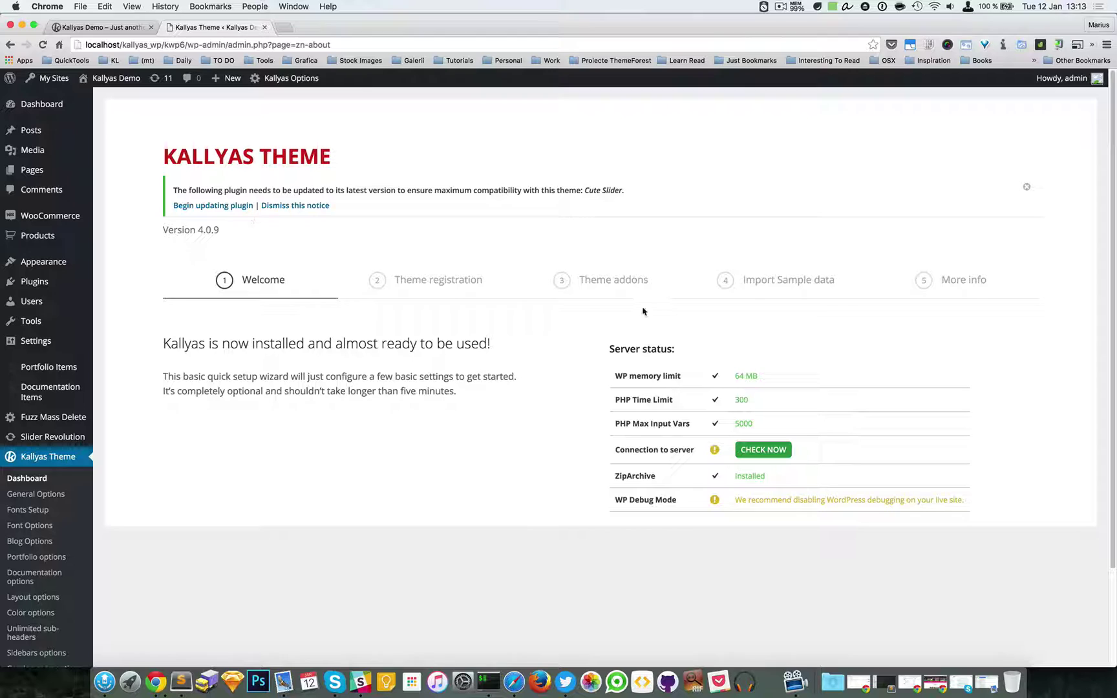
click(1027, 188)
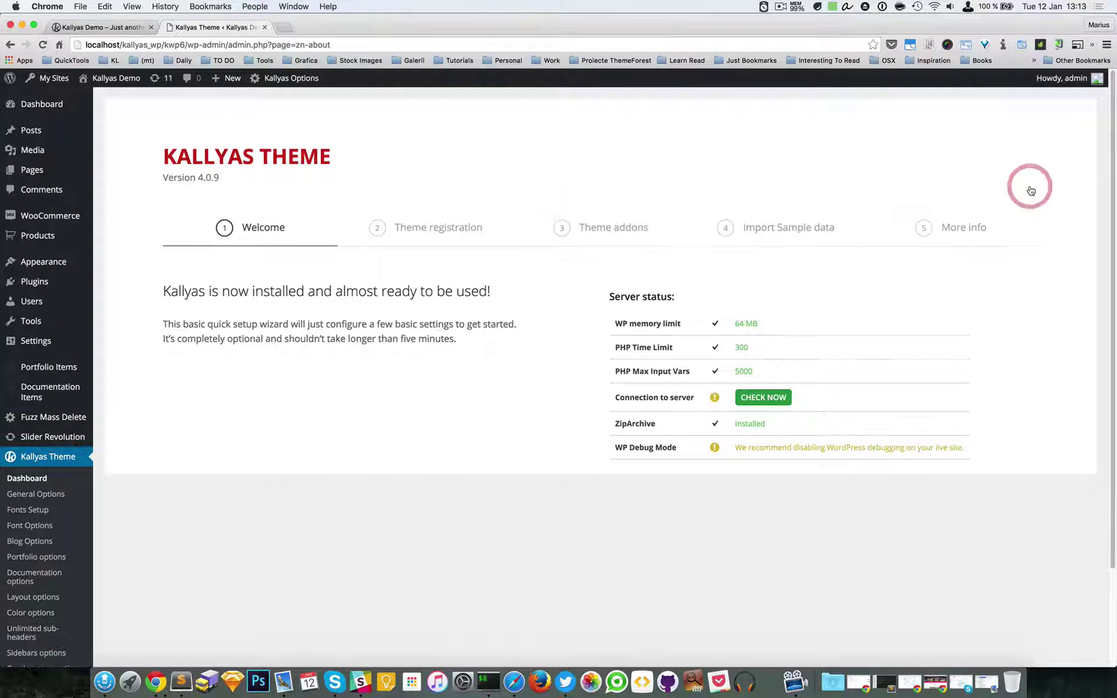
Go to the Import Sample data step and scroll down to the demo package notes
click(775, 236)
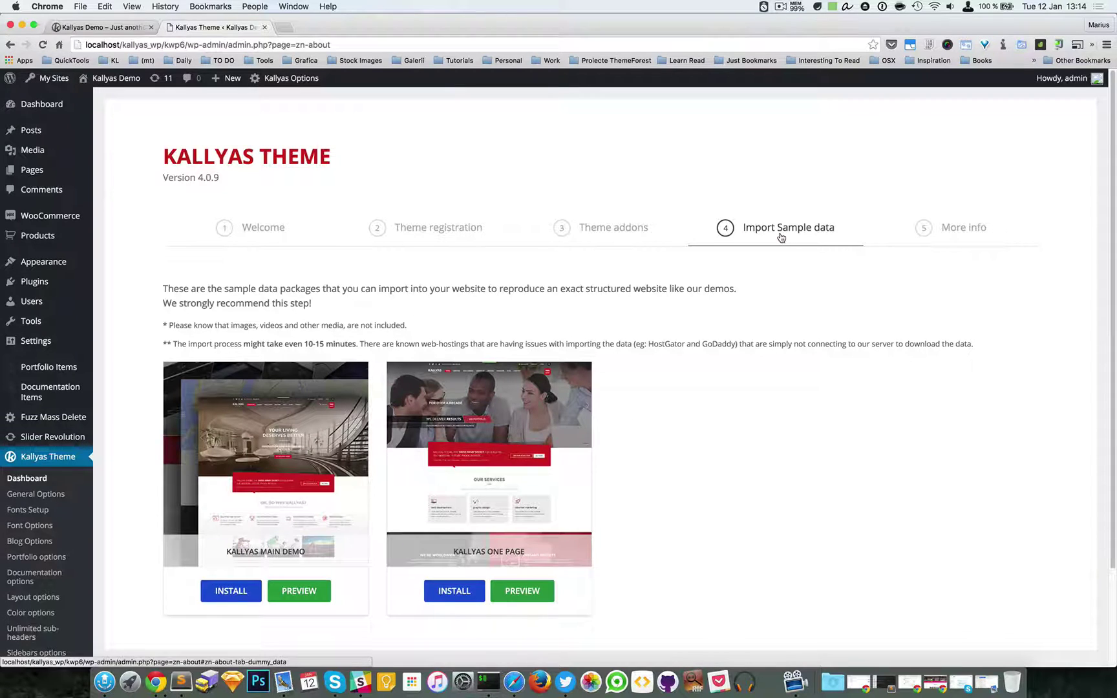
scroll(783, 265, down, 2)
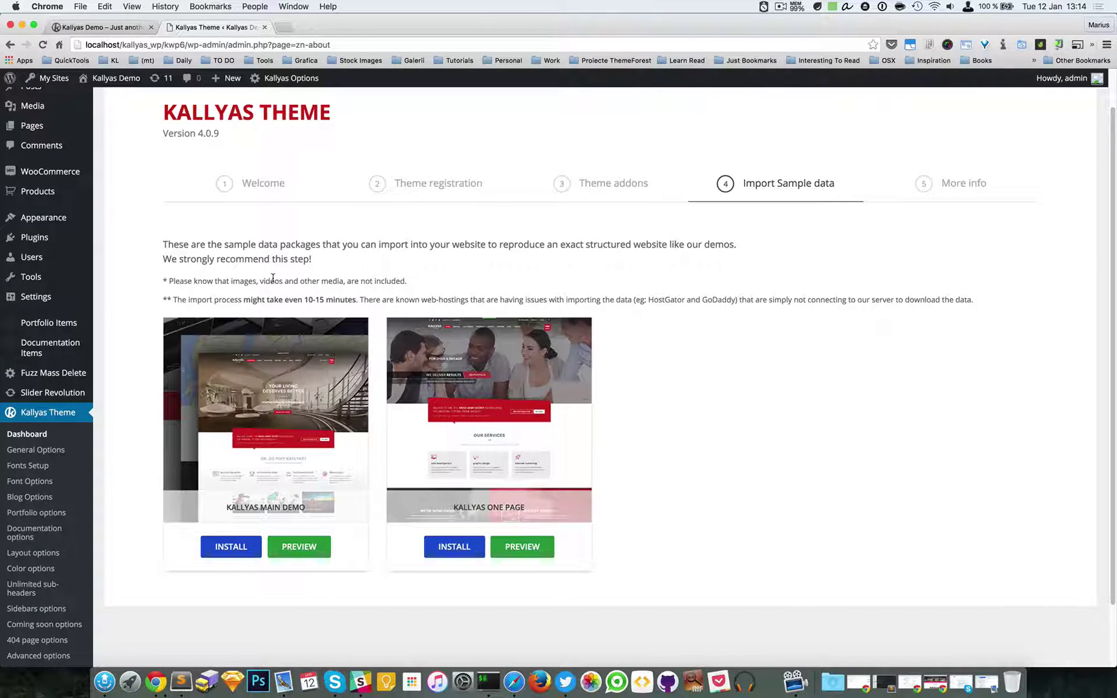
click(344, 281)
text(,)
Install the Kallyas Main Demo sample data and confirm the 'Sample-data installed!' alert
click(227, 549)
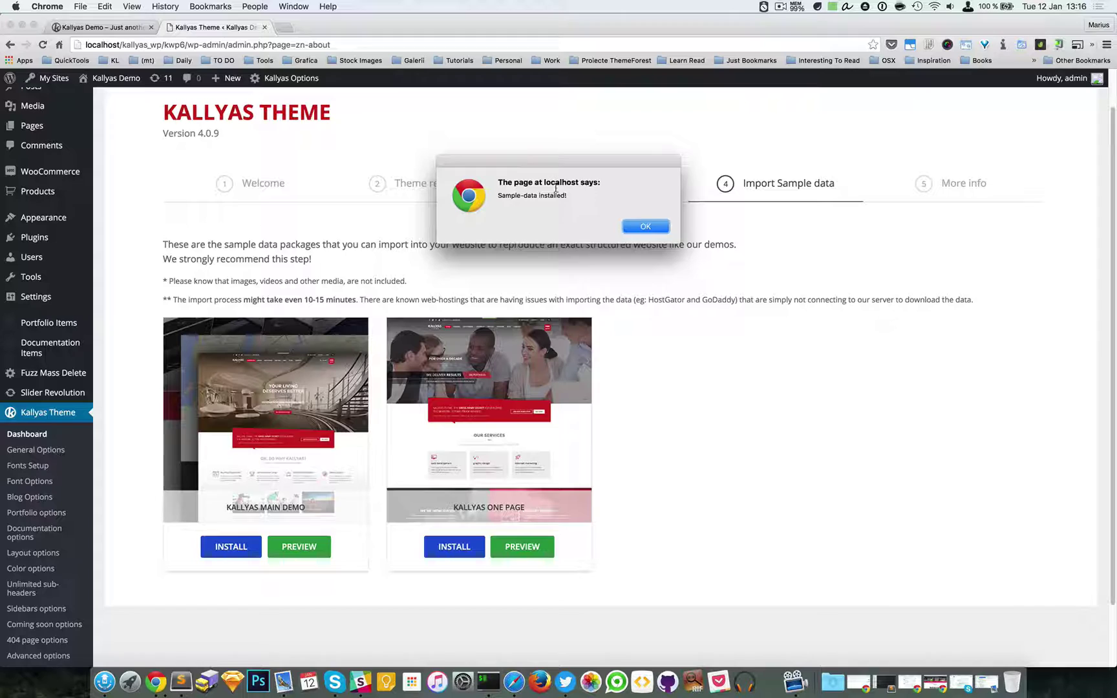
drag(557, 166, 554, 259)
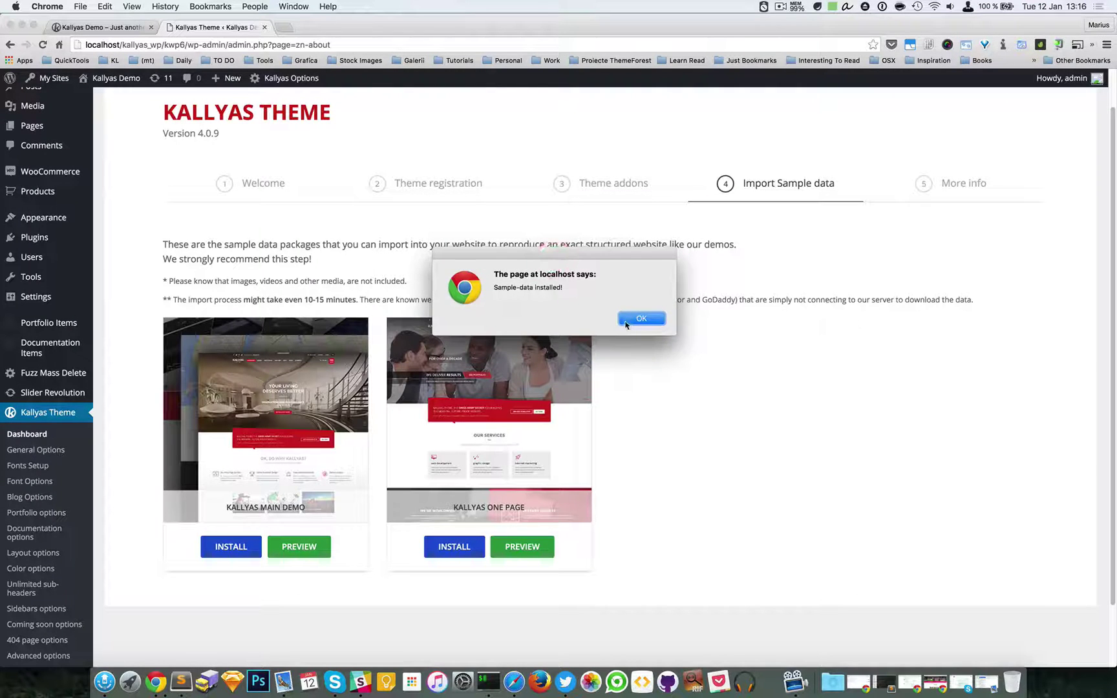
click(632, 321)
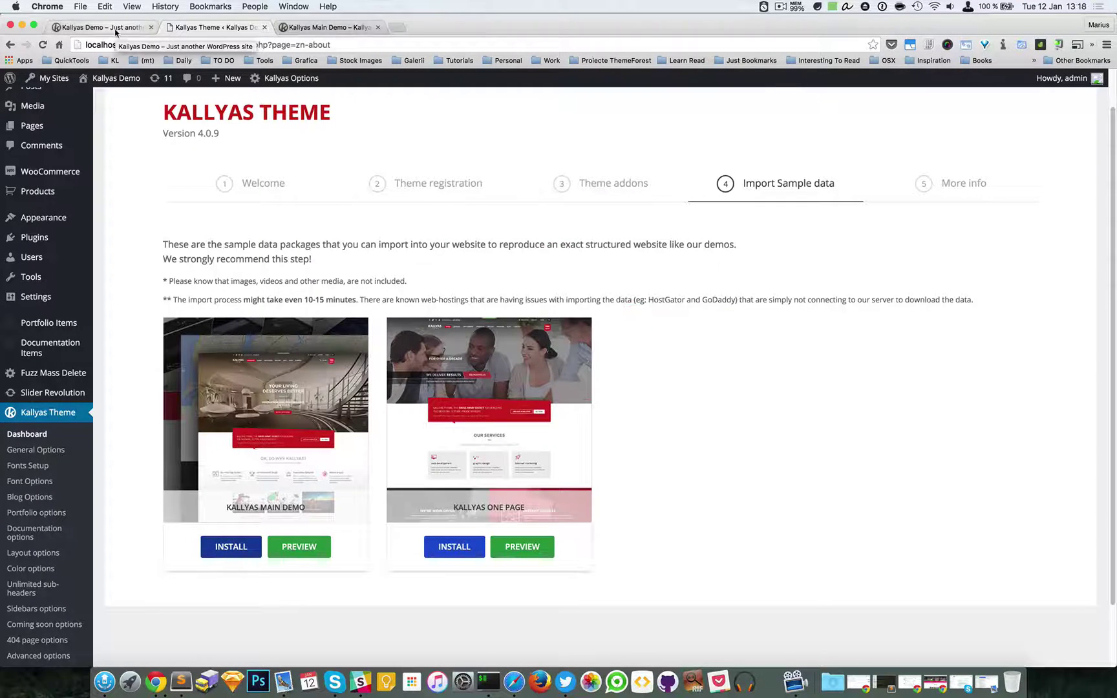
Reload the Kallyas Demo homepage and scroll through its hero slider, feature sections and testimonials
click(104, 27)
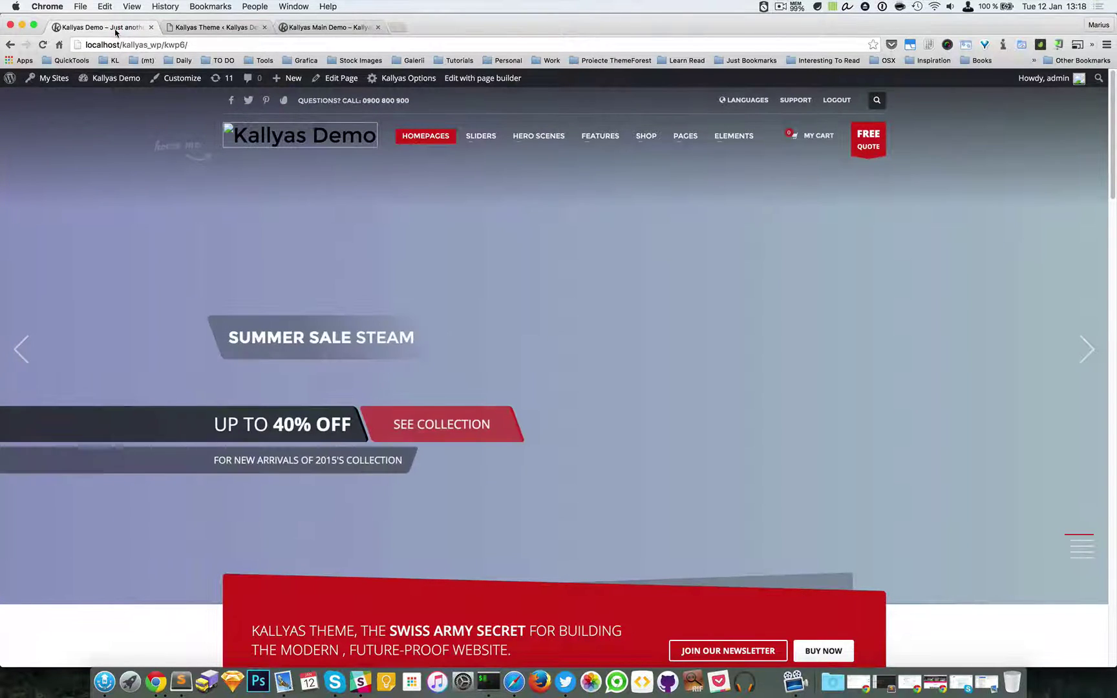
key(super+r)
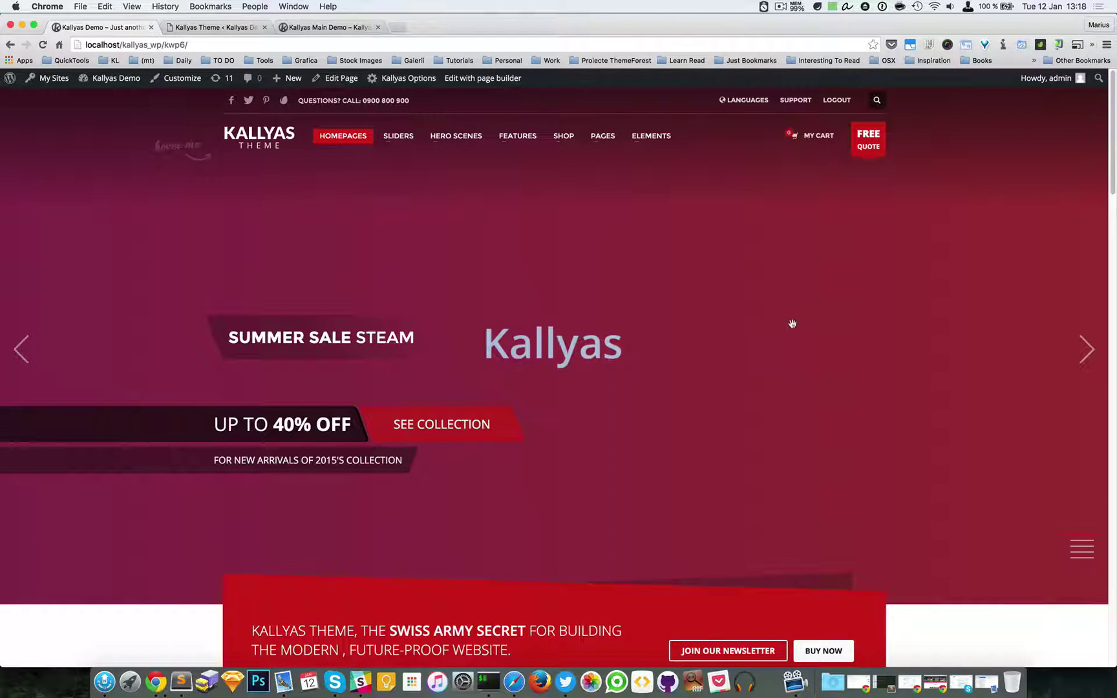
scroll(877, 332, down, 1)
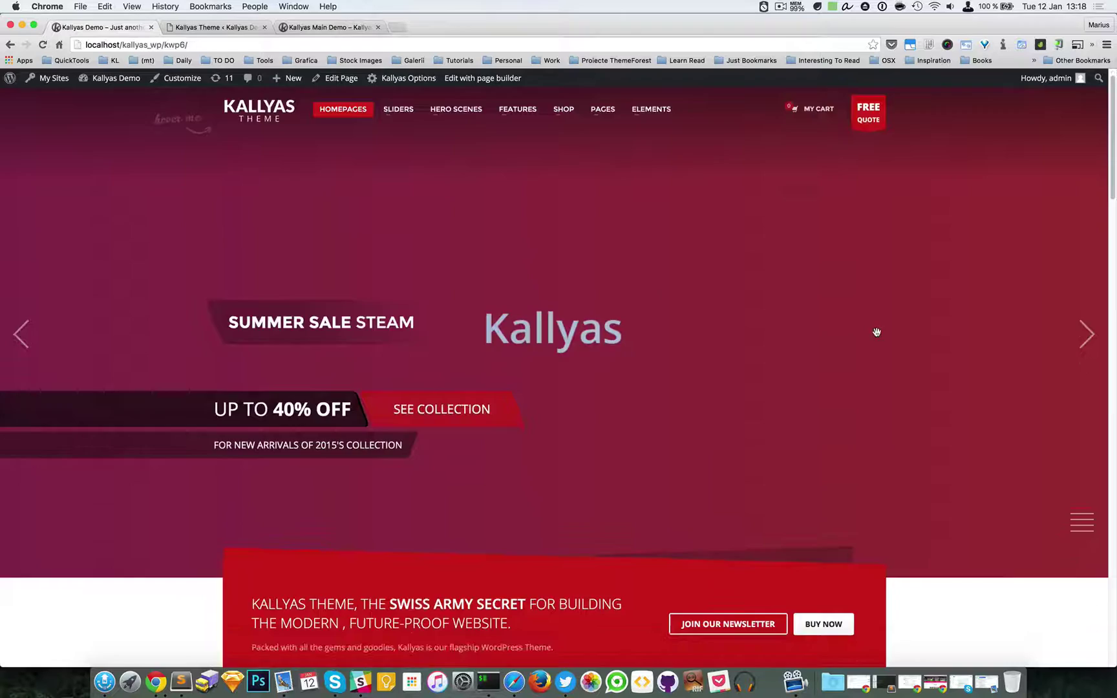
scroll(876, 333, down, 10)
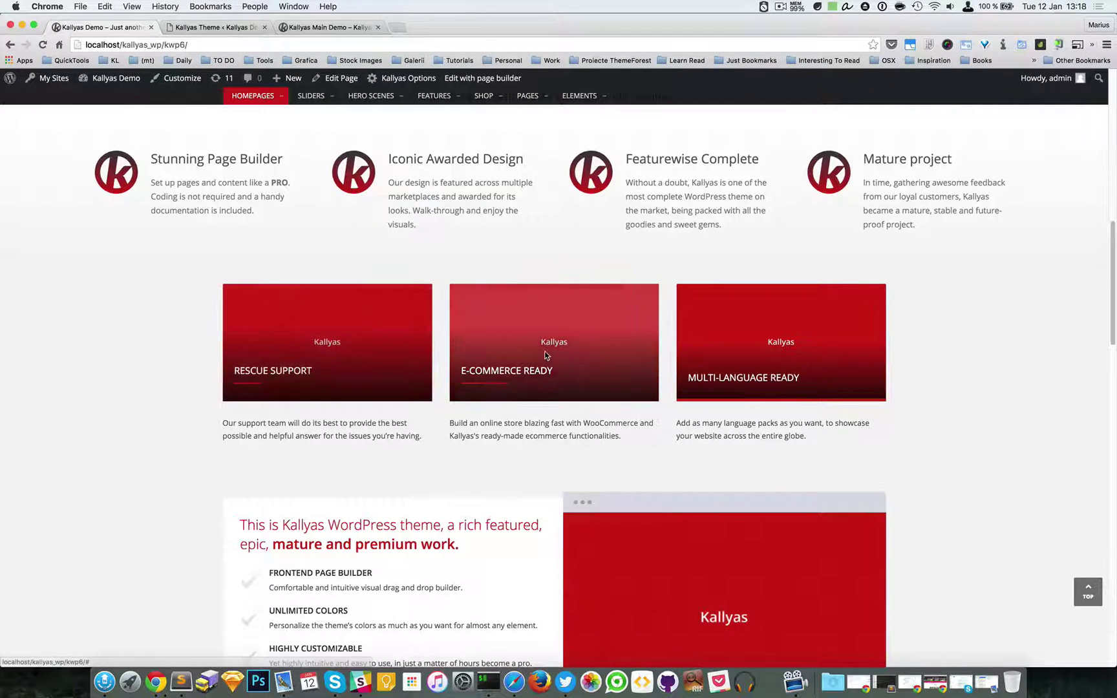
scroll(545, 356, up, 2)
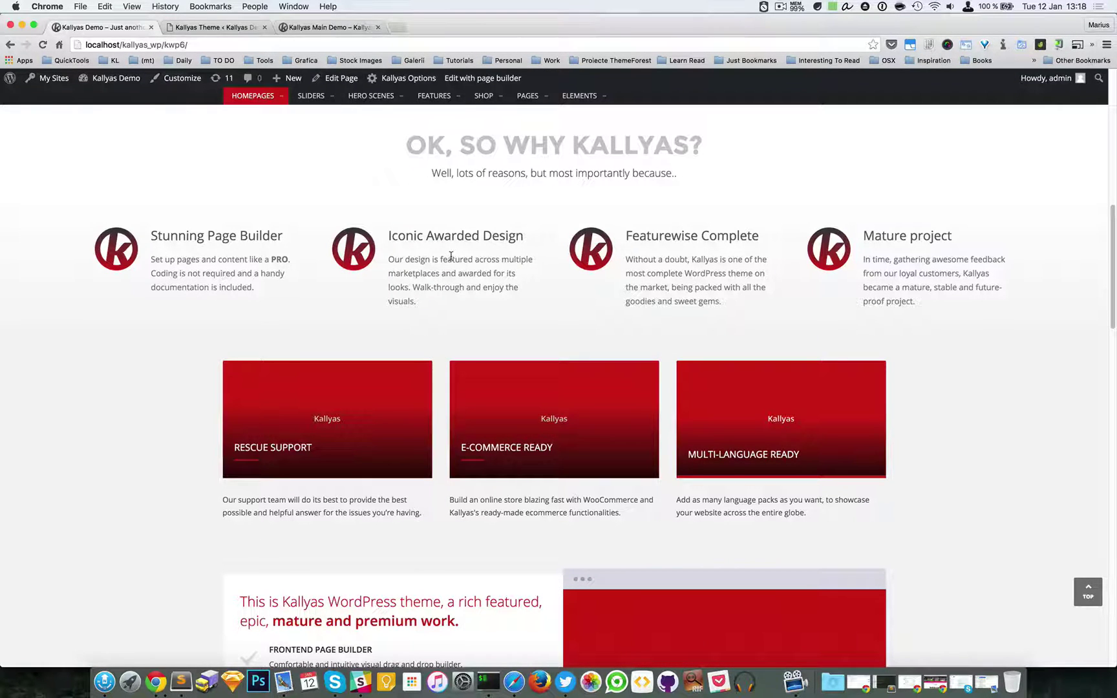
scroll(459, 257, down, 10)
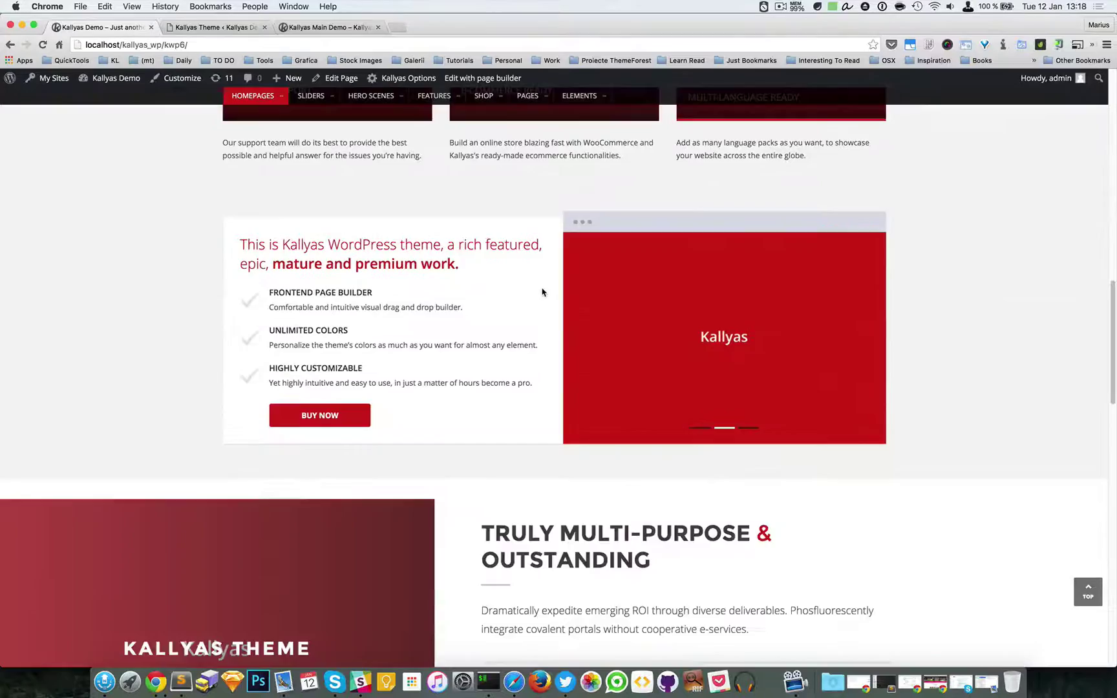
scroll(542, 292, down, 5)
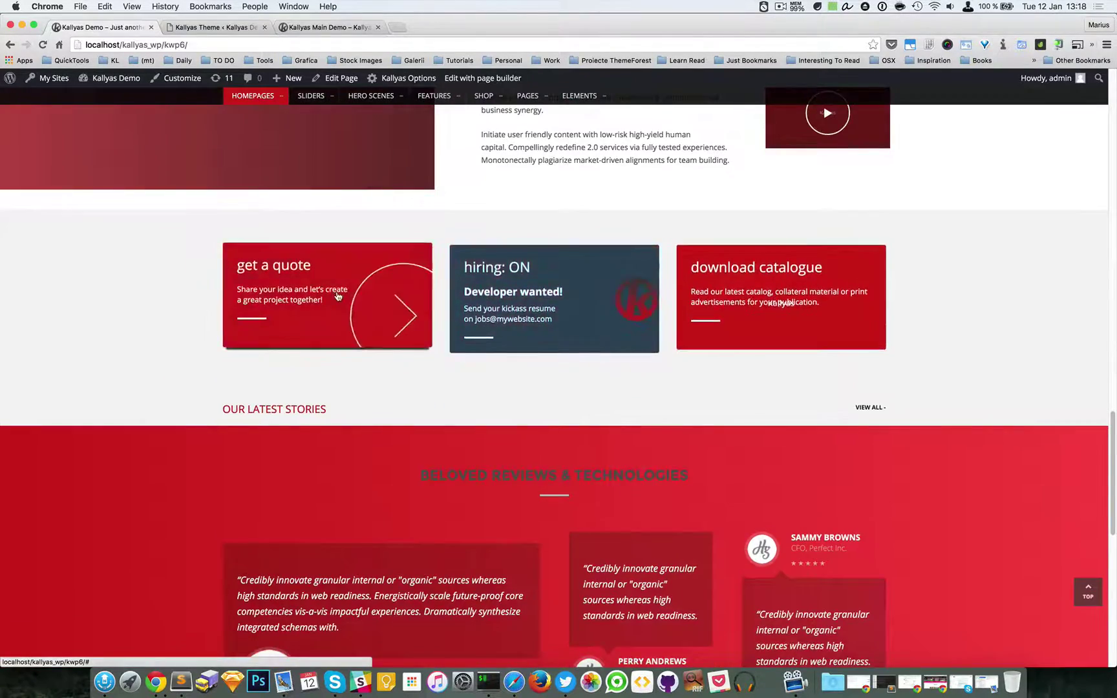
scroll(337, 296, down, 10)
scroll(446, 429, down, 2)
scroll(639, 441, up, 20)
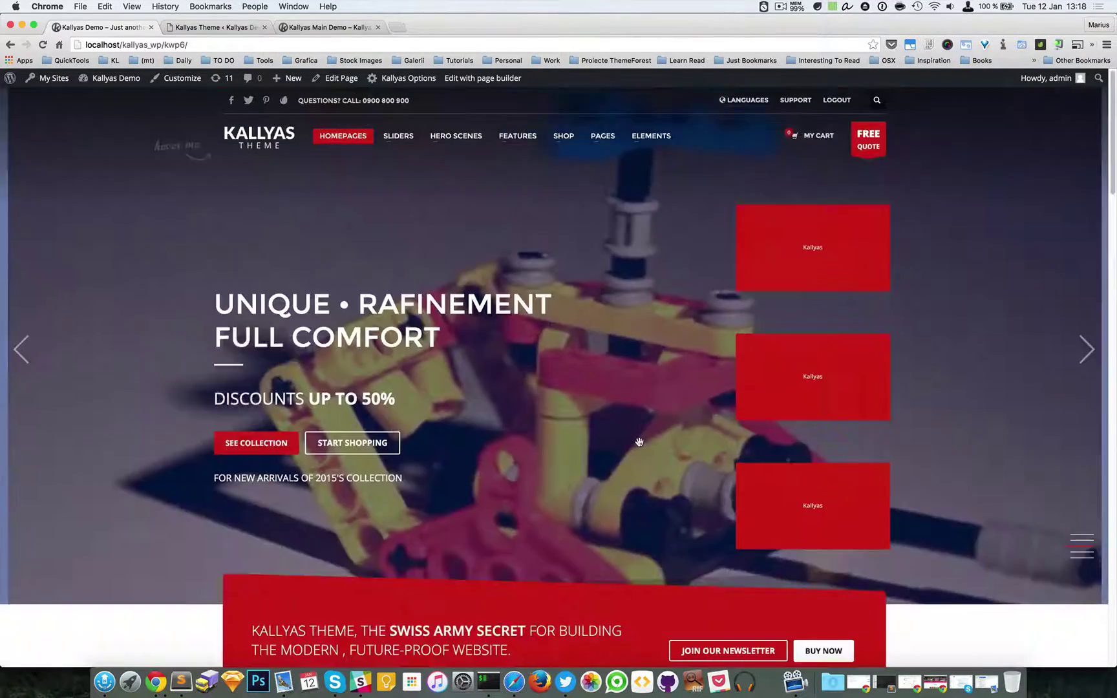
scroll(639, 441, down, 2)
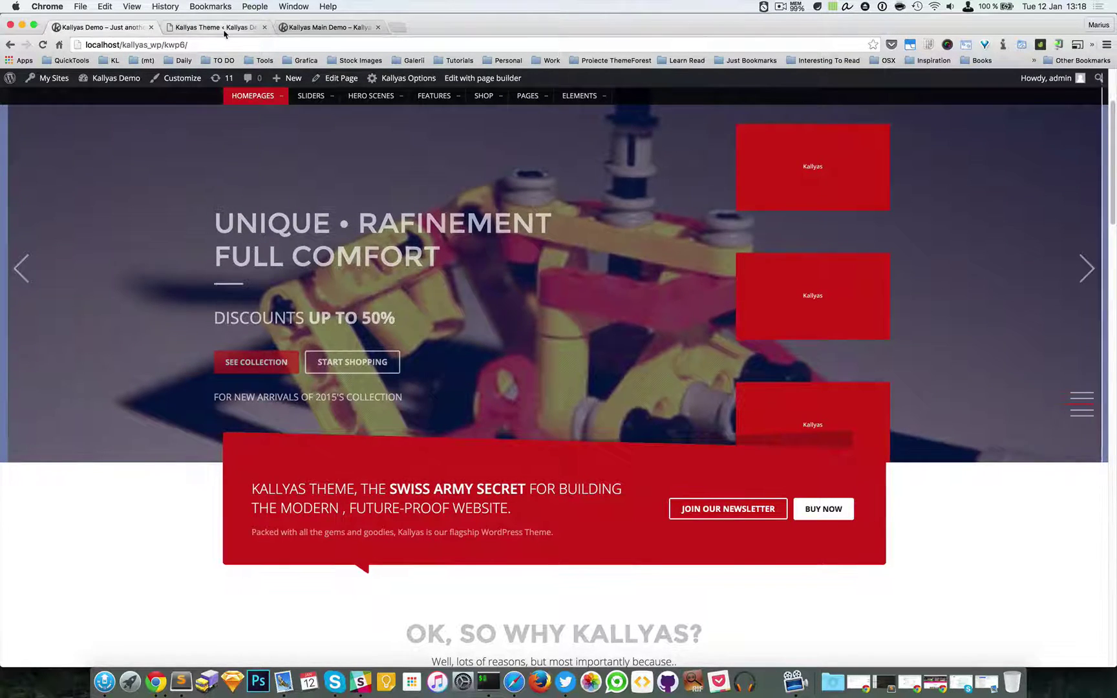
Open Appearance > Menus in a new tab from the Kallyas admin page
click(213, 27)
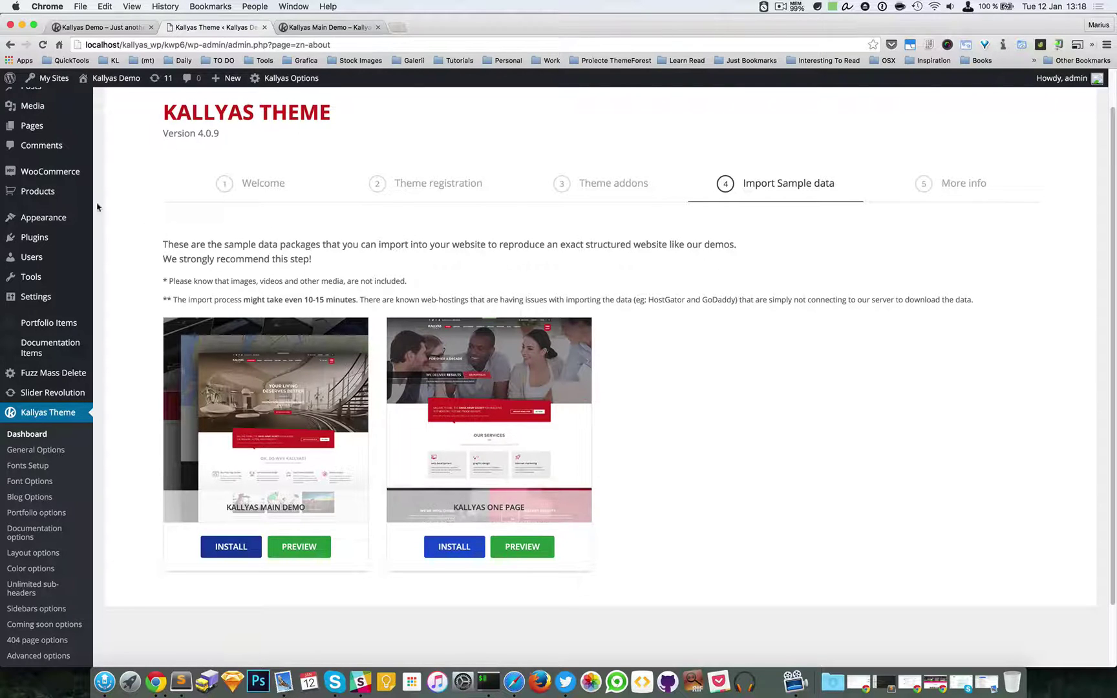
mouse_move(68, 218)
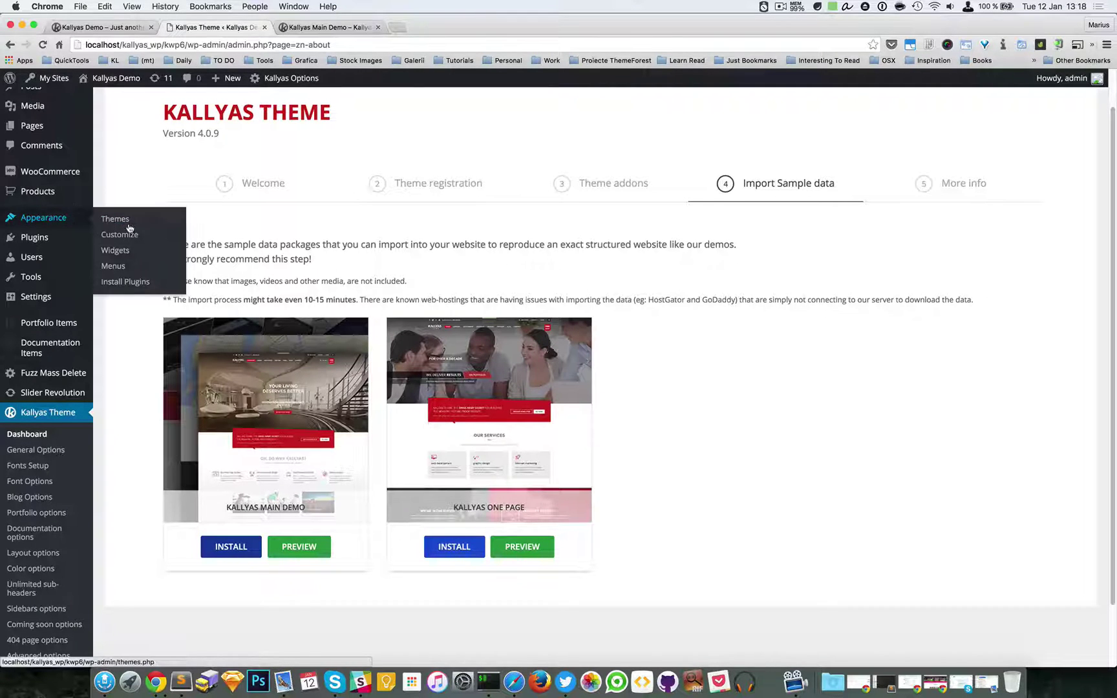
super+click(122, 268)
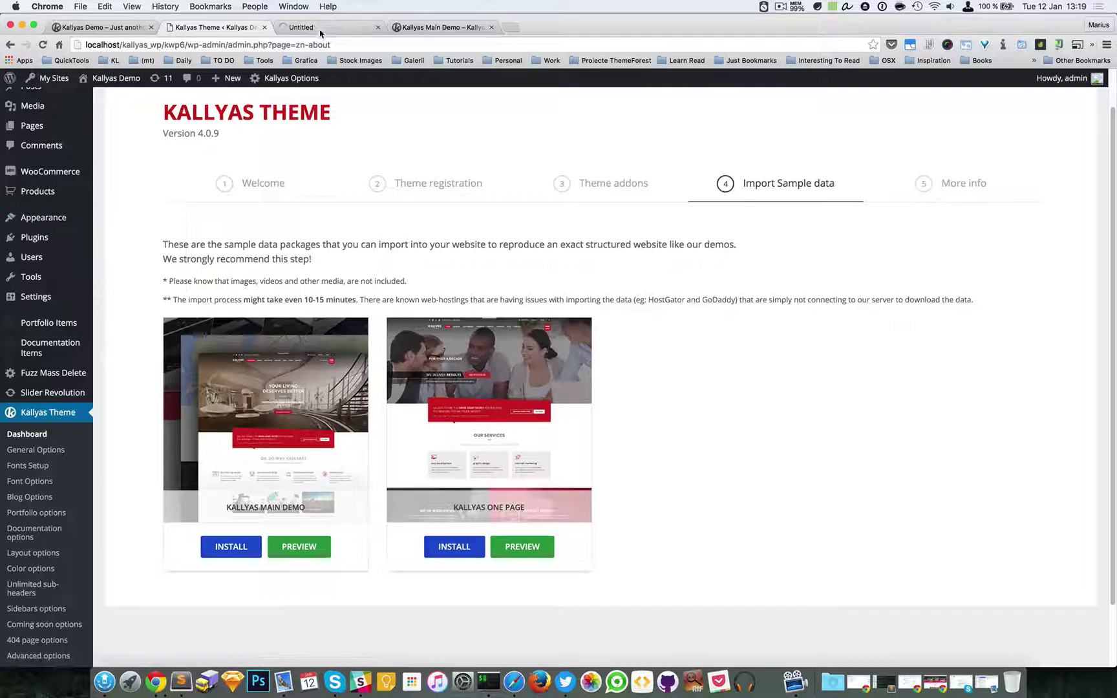
click(320, 29)
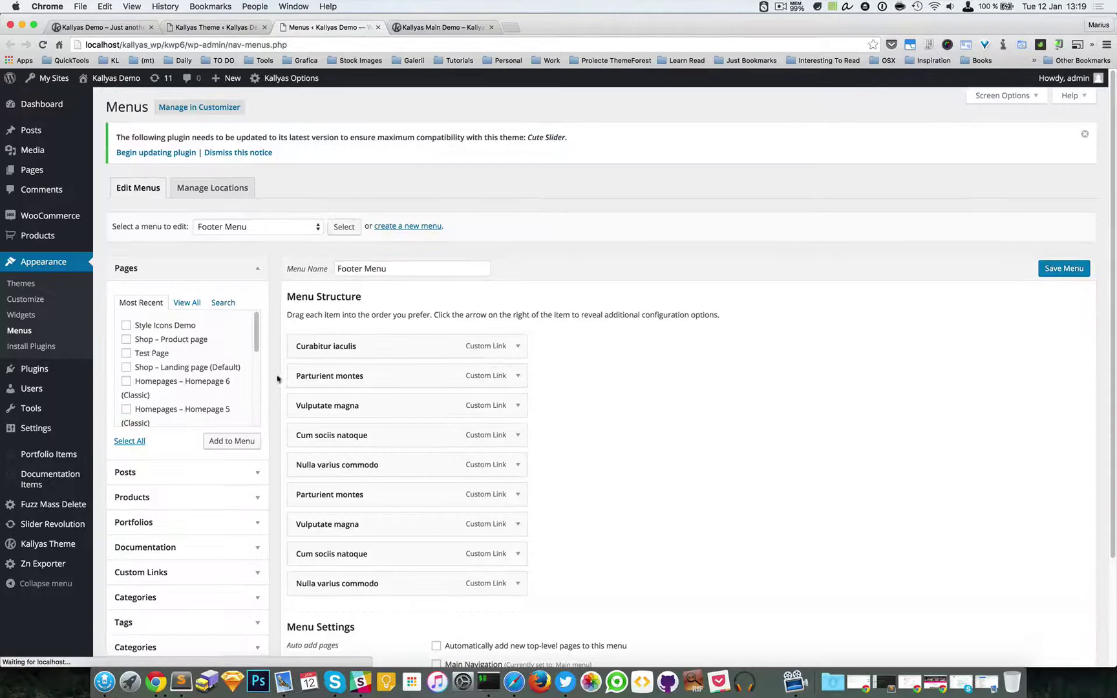
Select 'Main menu (Main Navigation)' and review its HOMEPAGES entries in Menu Structure
click(291, 226)
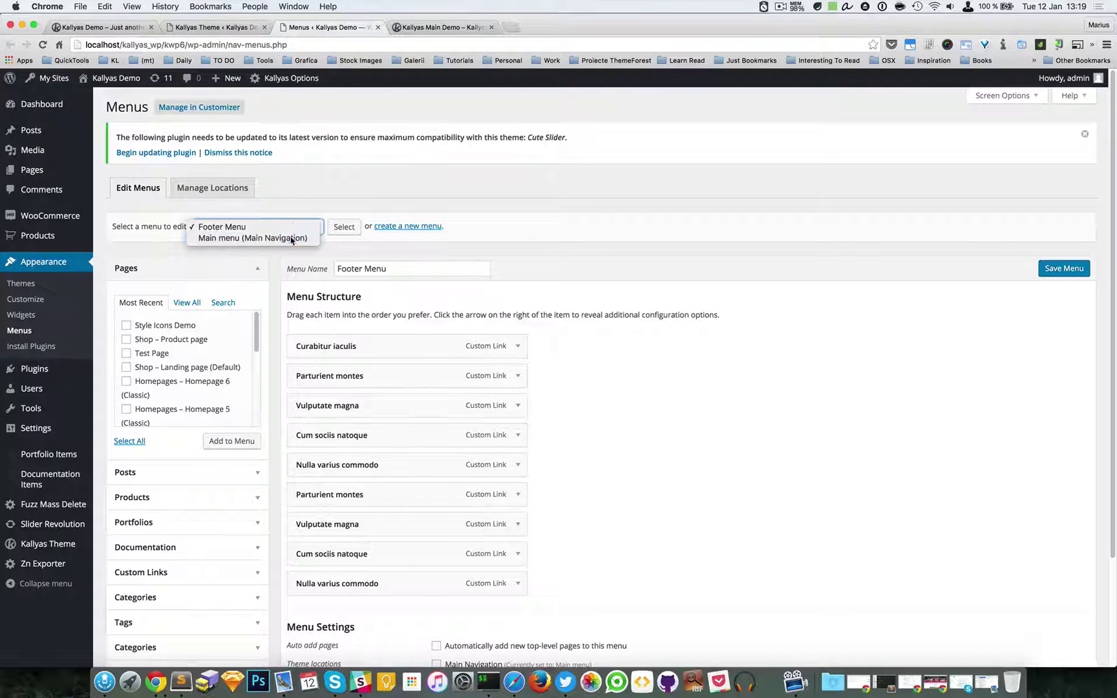
click(291, 239)
click(343, 231)
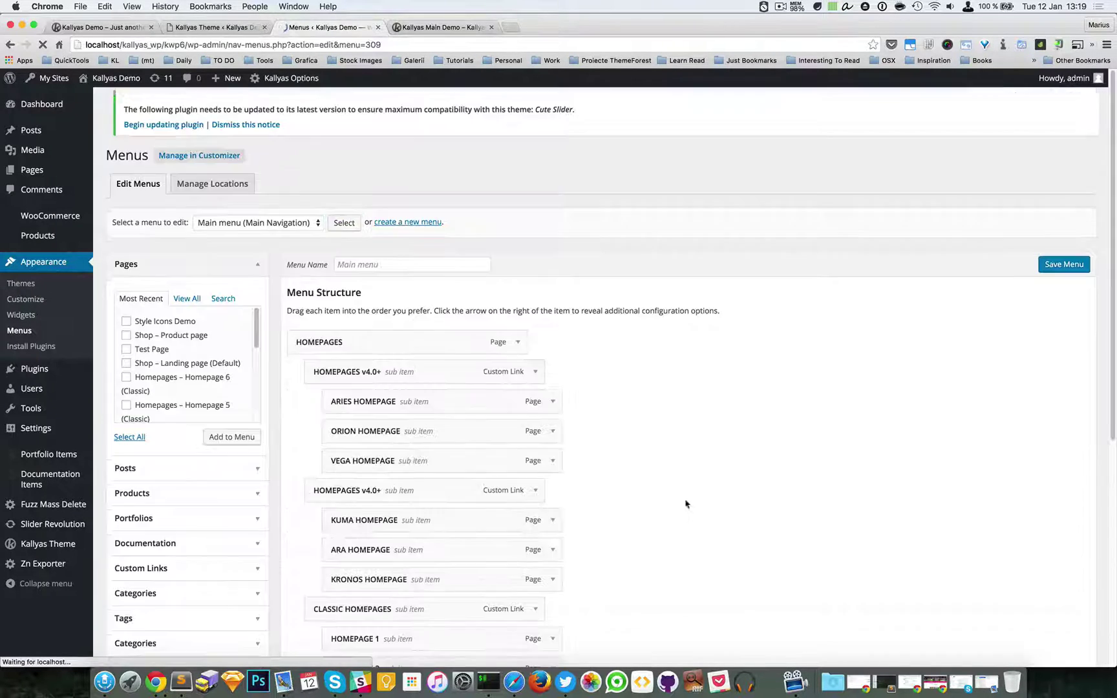
scroll(686, 503, down, 20)
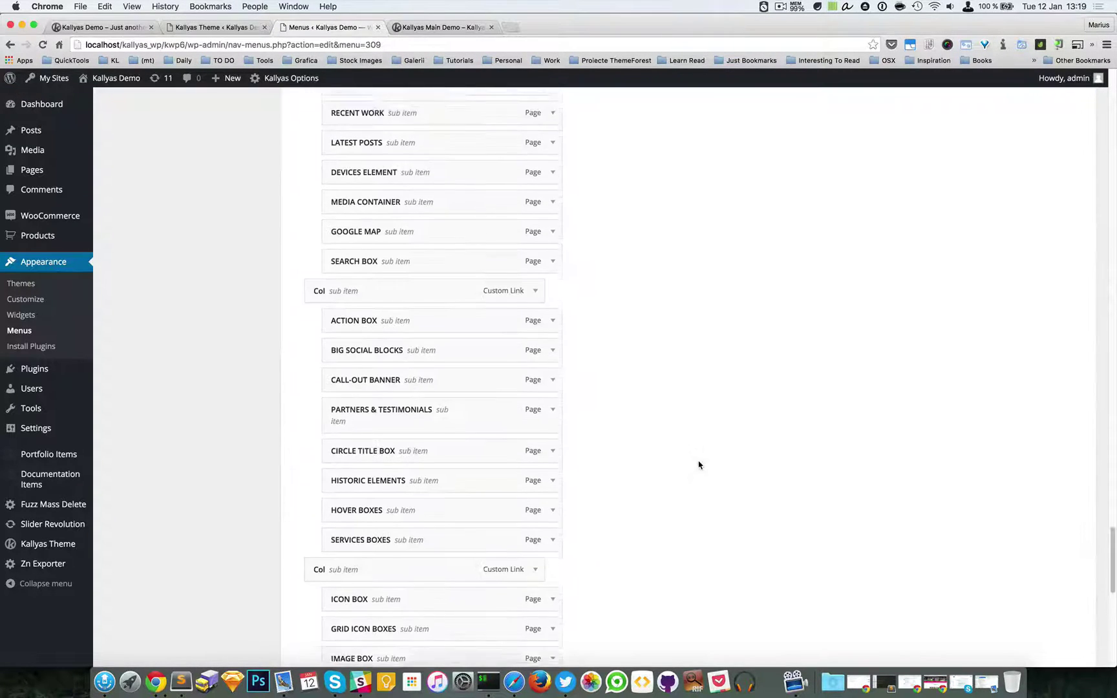
scroll(698, 464, down, 10)
scroll(698, 465, up, 20)
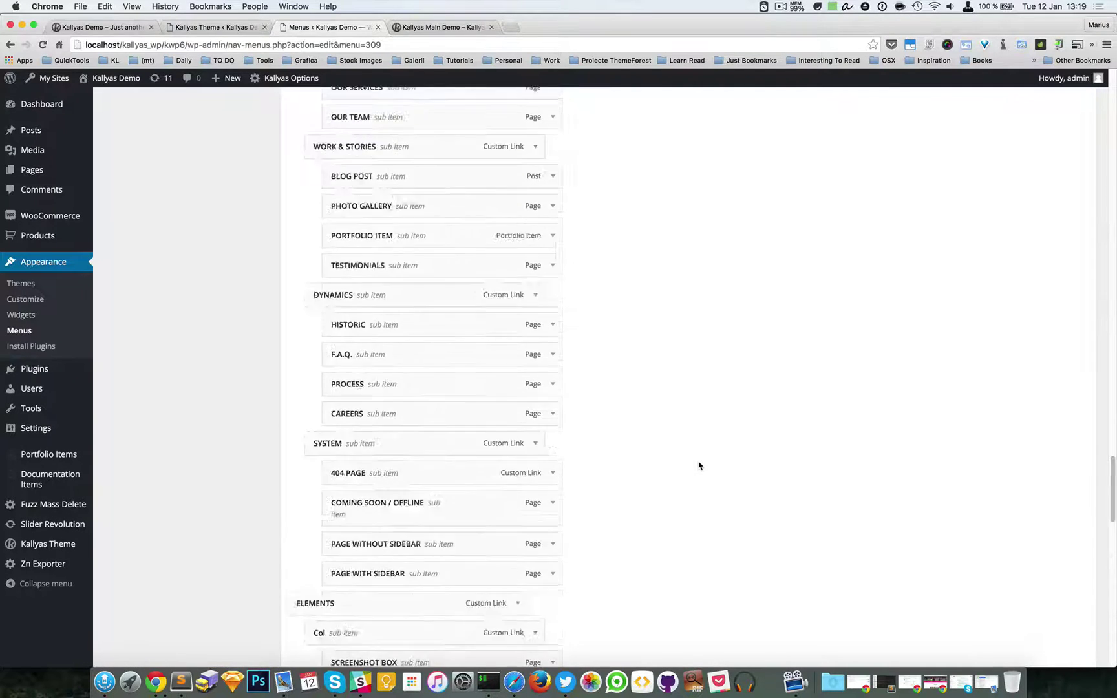
scroll(698, 465, up, 20)
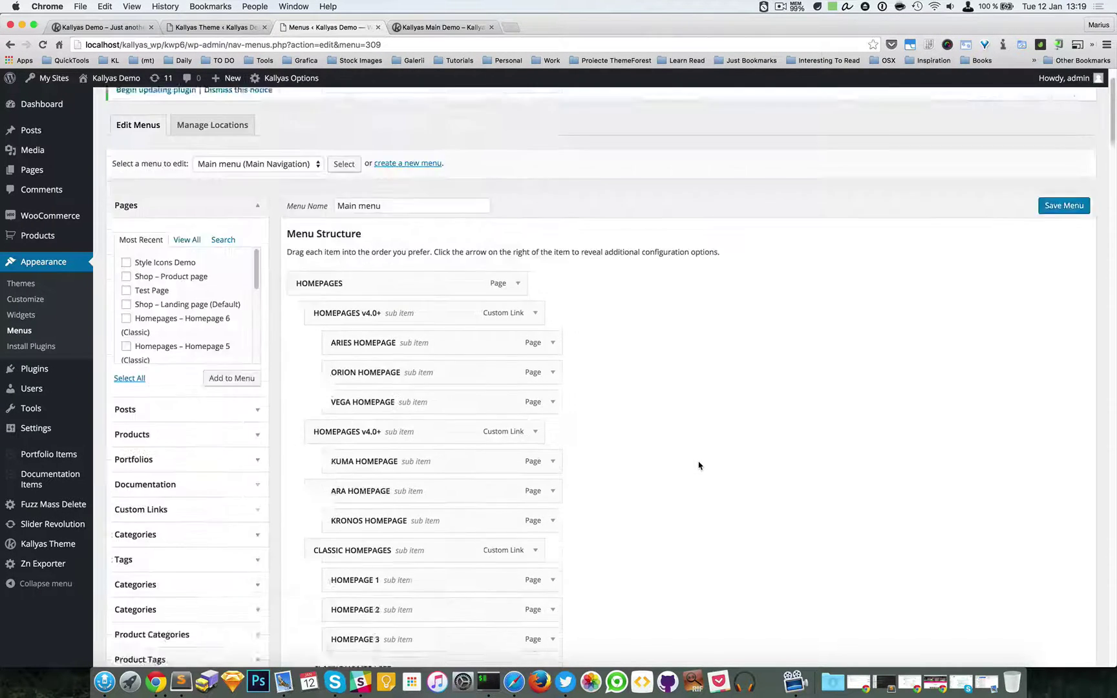
scroll(698, 464, up, 2)
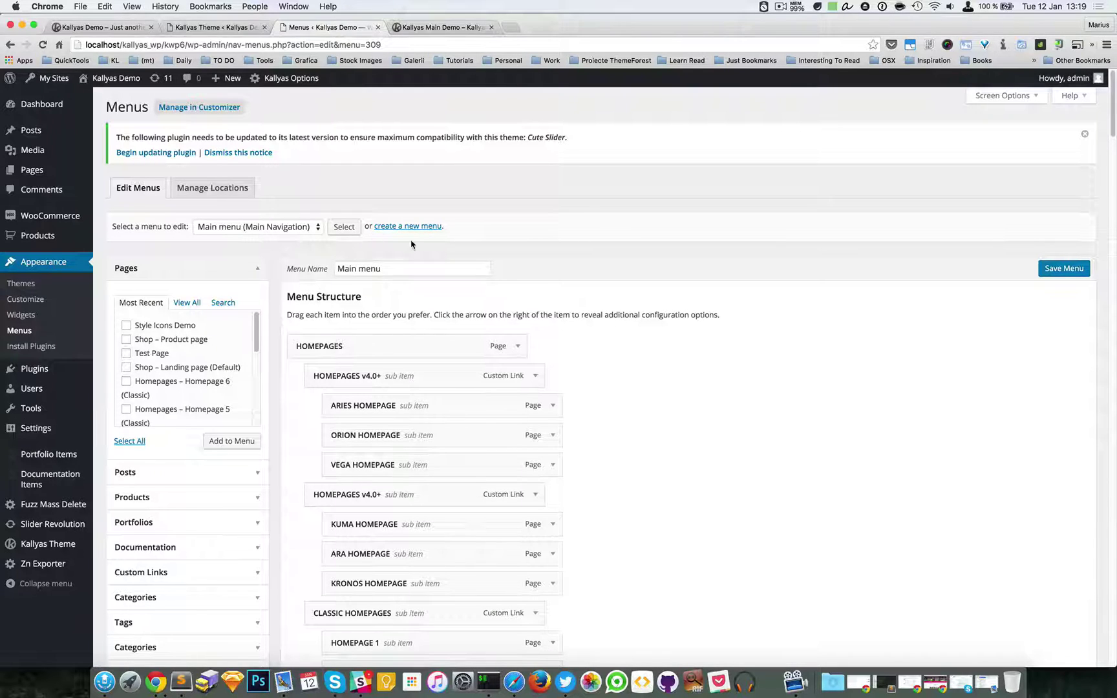
Bring up the MAMP homepage at mamp.info and select its URL in the address bar
click(239, 27)
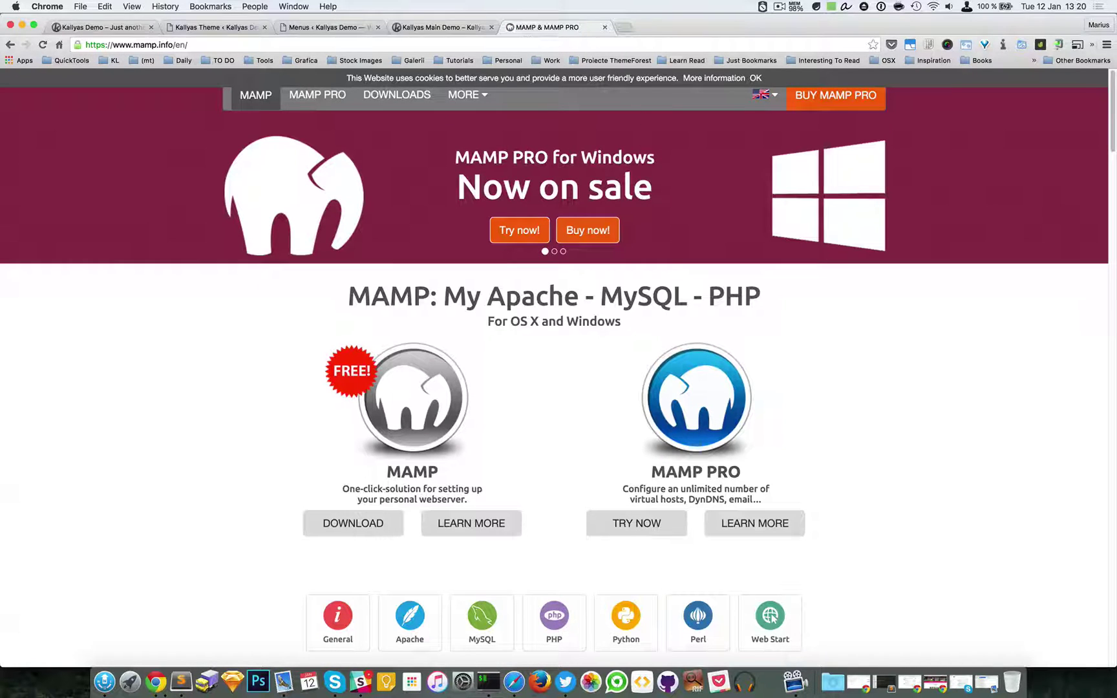
click(491, 48)
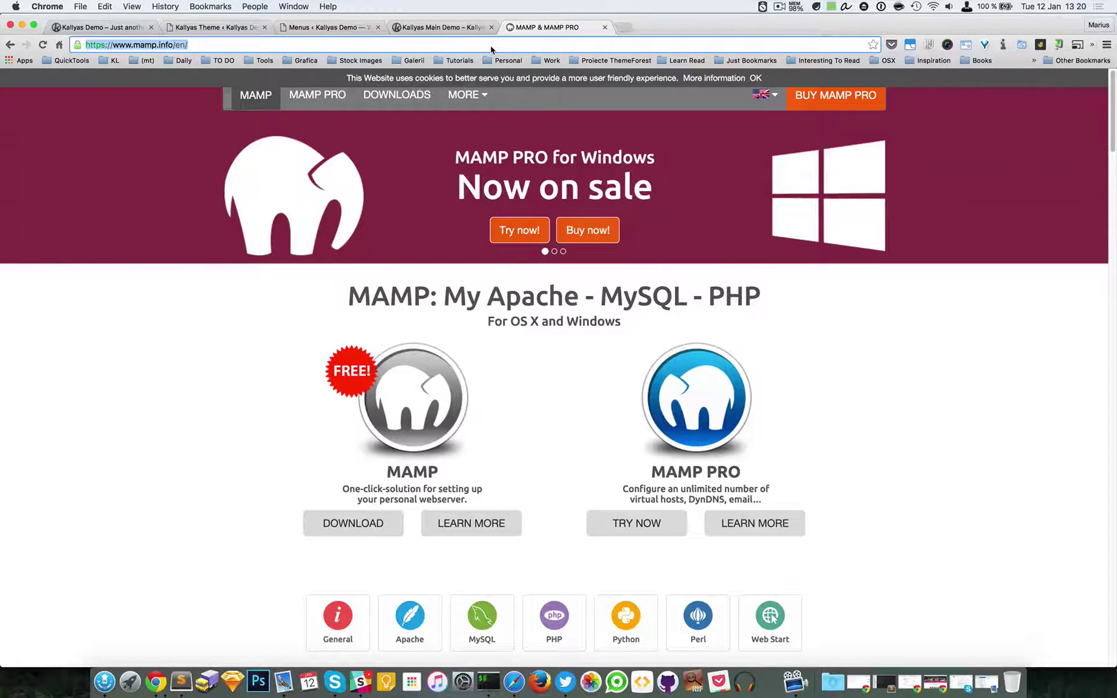
Search Google for 'xampp', then 'wamp', and open the WampServer website
text(xampp)
key(Return)
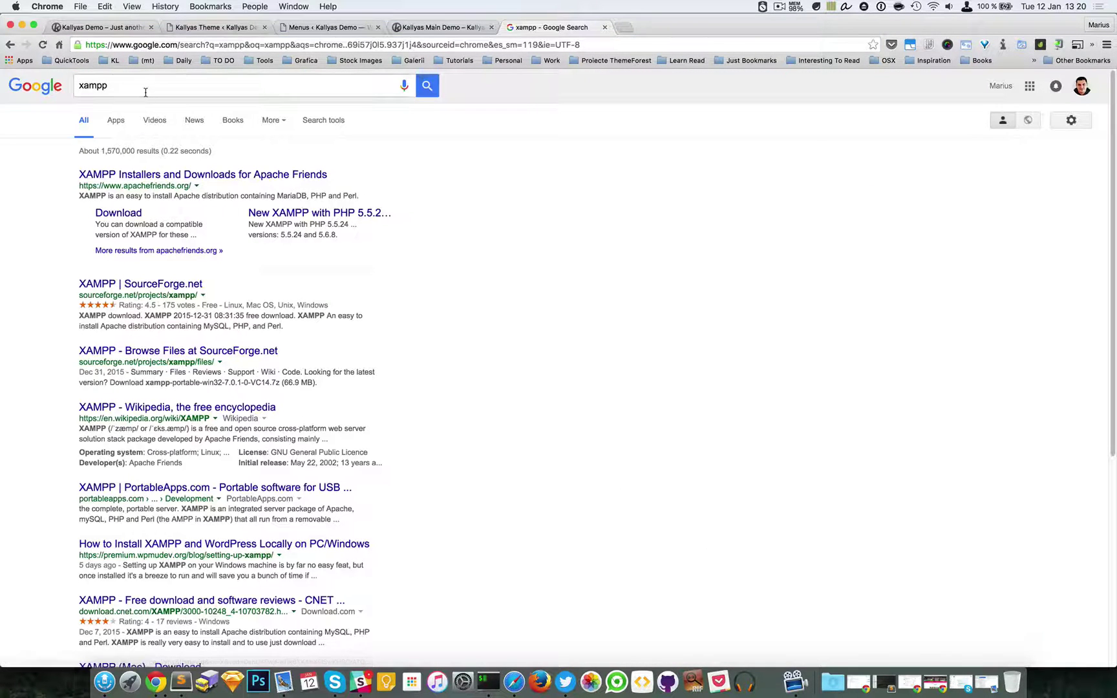
drag(149, 88, 35, 86)
text(wamp)
key(Return)
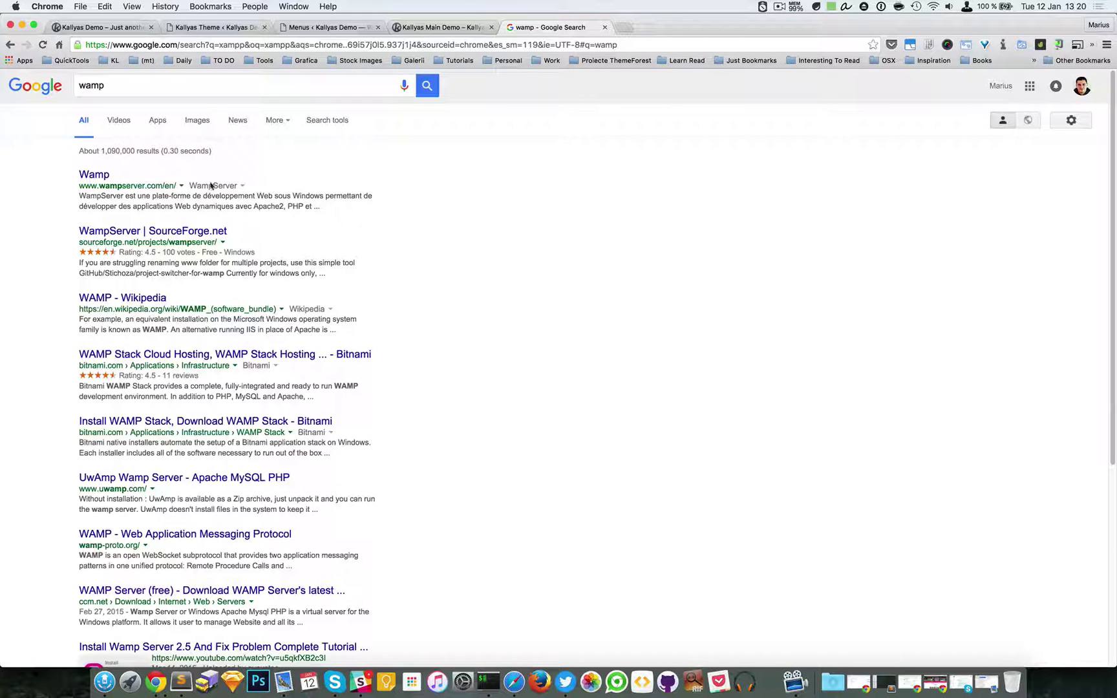
click(91, 182)
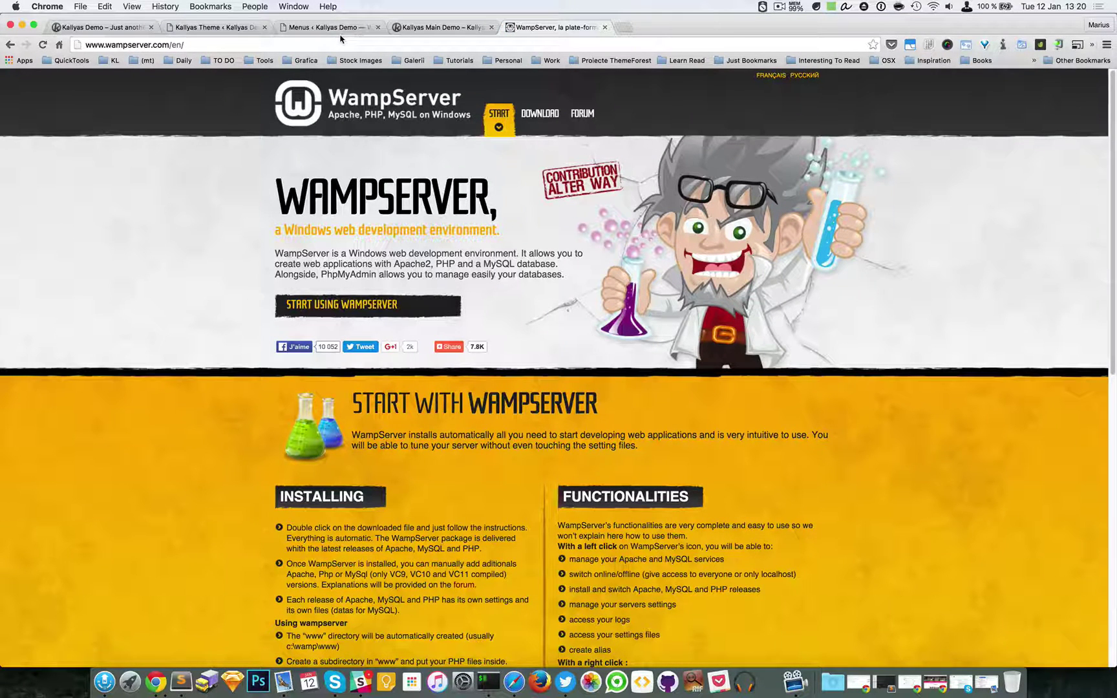
click(363, 44)
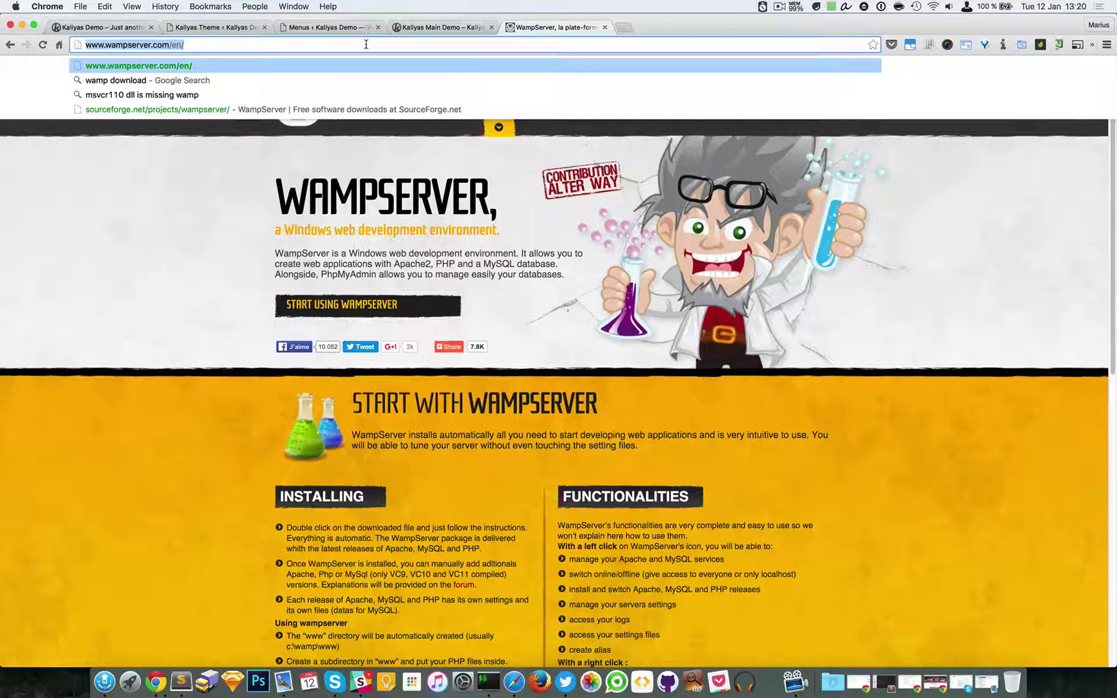
key(Escape)
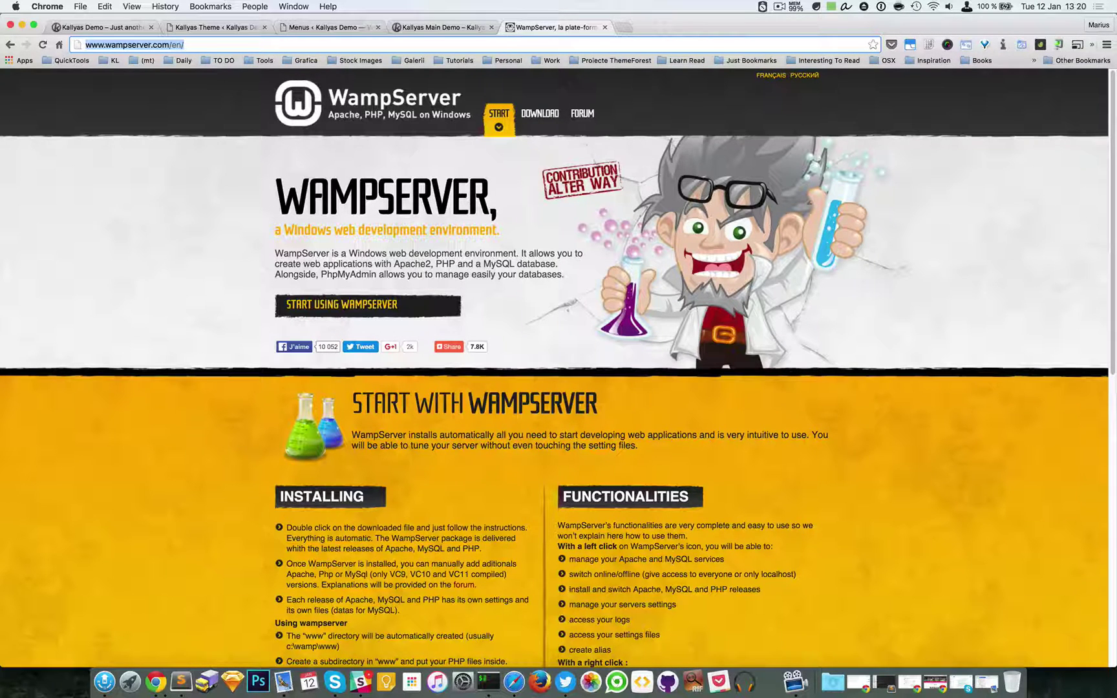
Search for the Duplicator plugin, correcting the 'duplicateor' typo, and view its page
text(duplicateor)
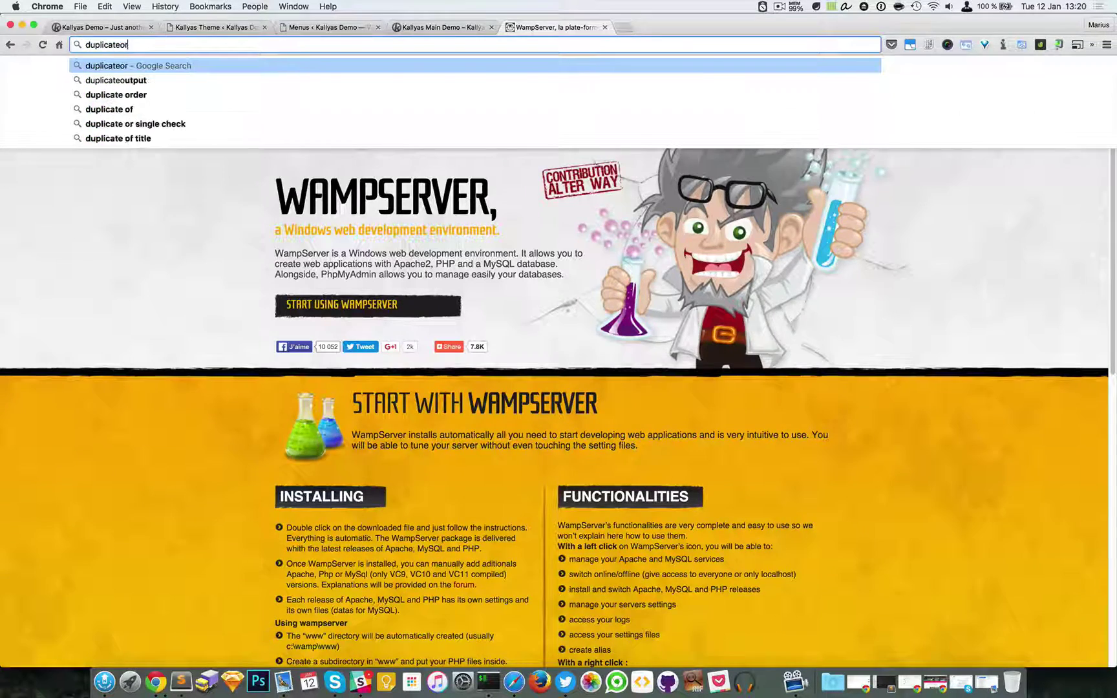
key(Return)
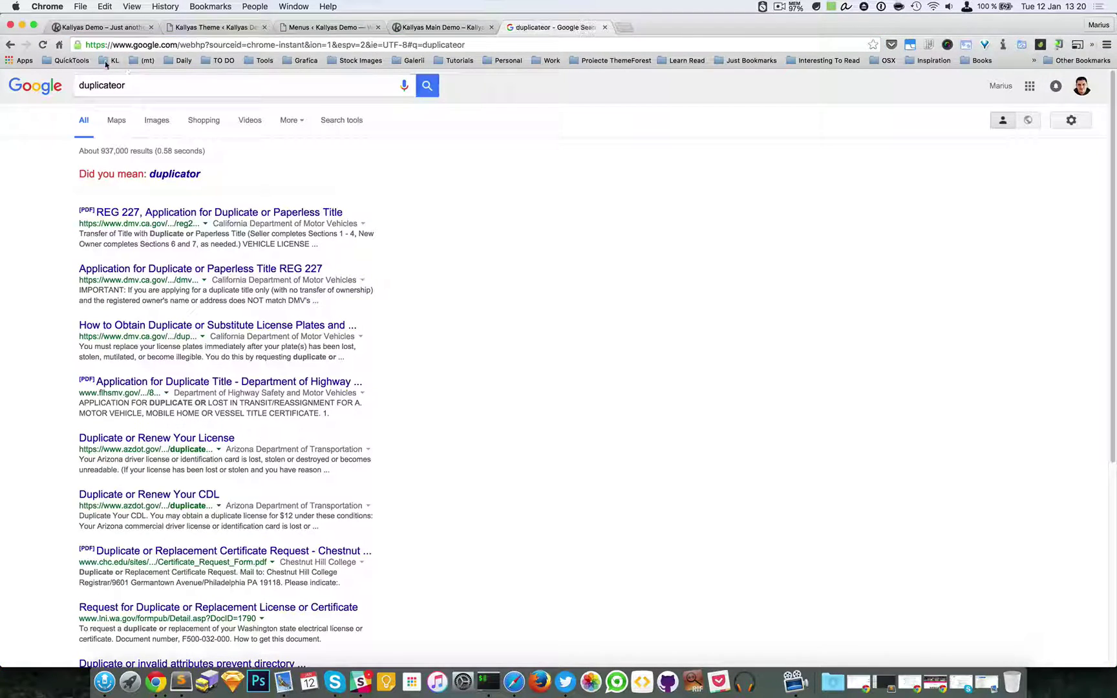
click(180, 179)
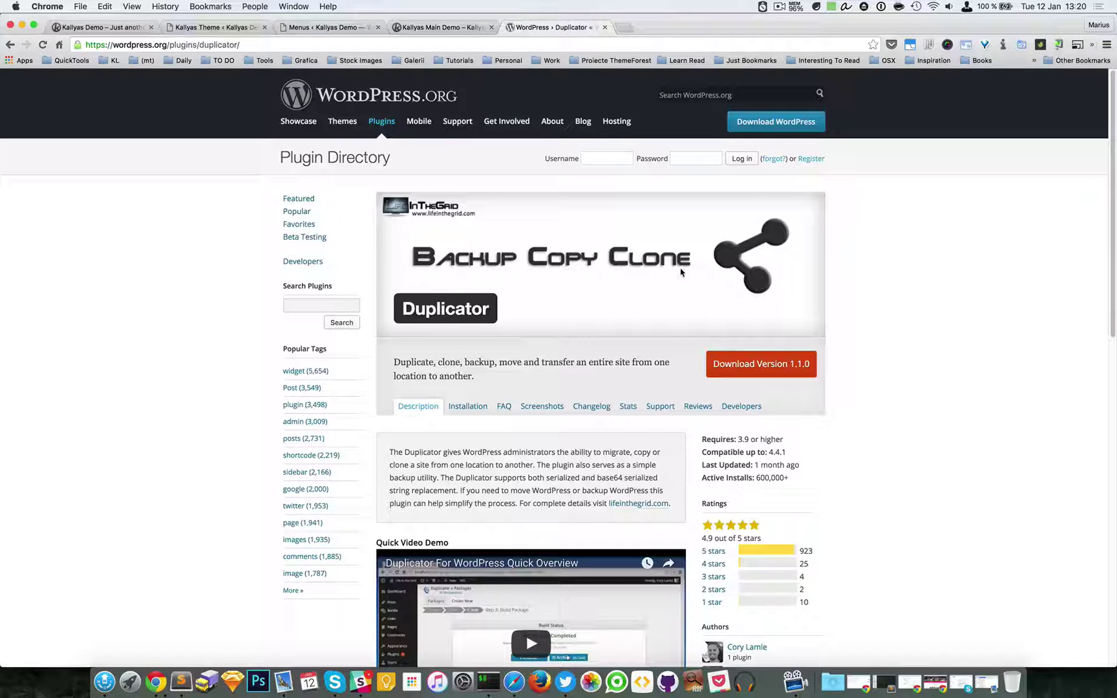
Search the WordPress.org Plugin Directory for 'all in one migrate'
click(334, 301)
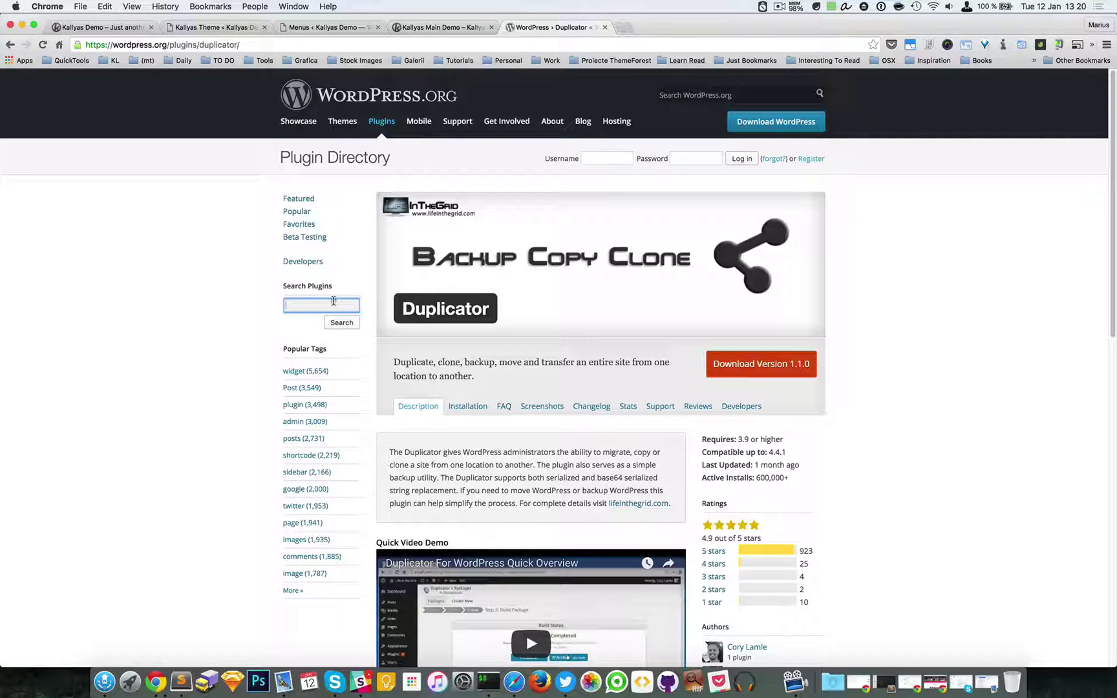
text(all in one )
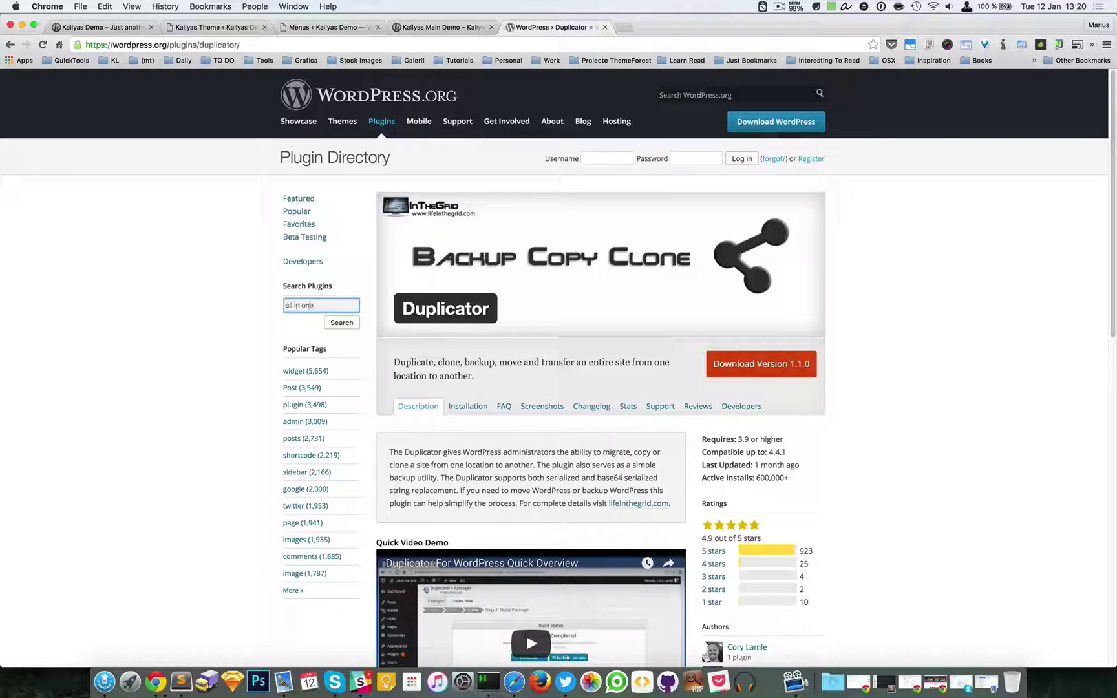
text(migrate)
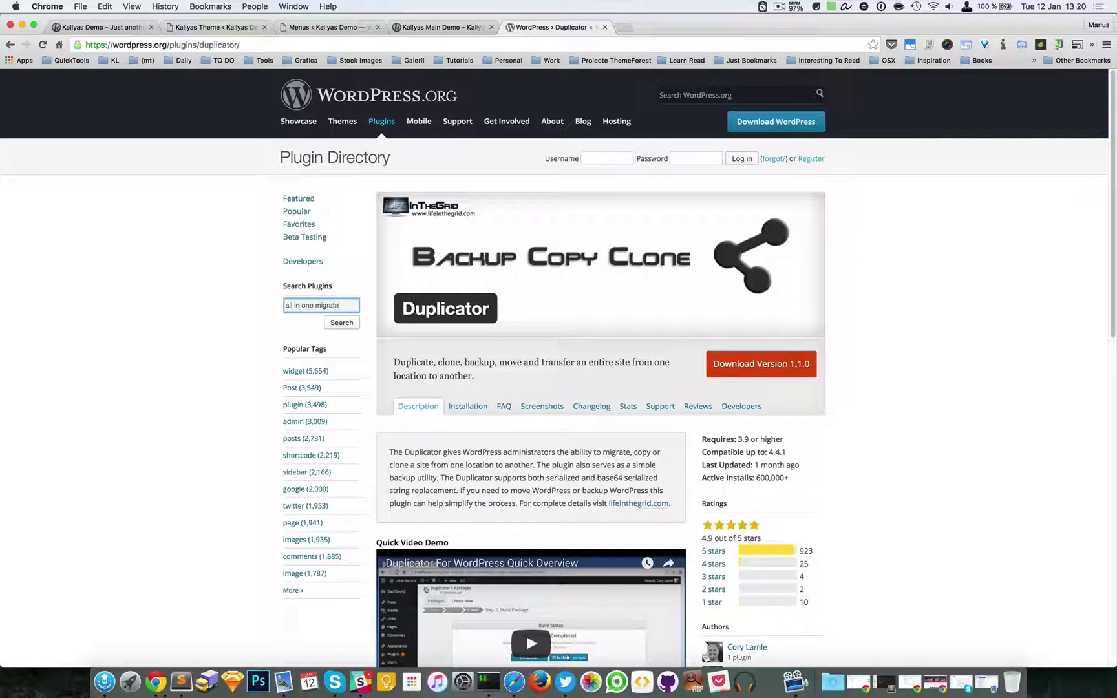
key(Return)
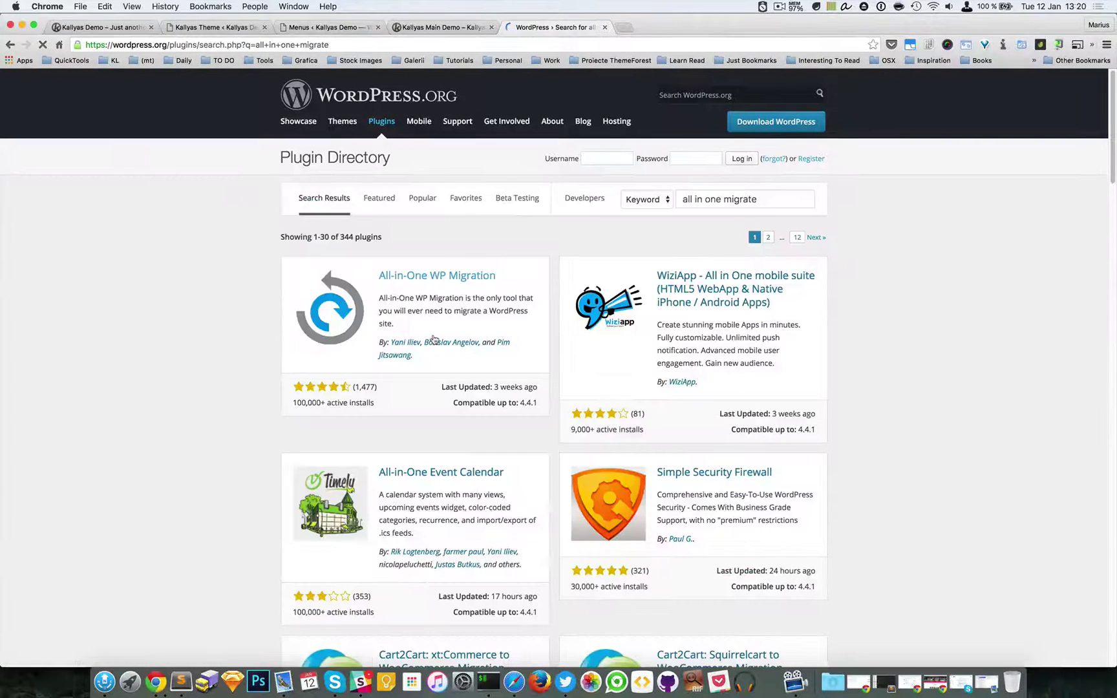
click(457, 276)
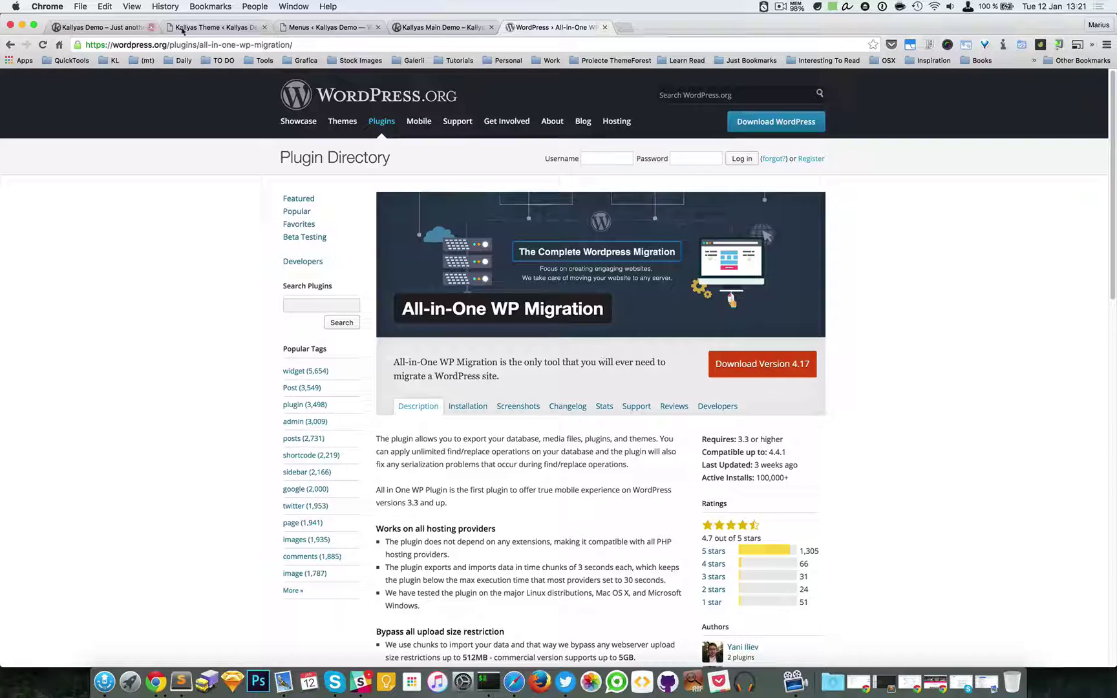
Switch back to the Kallyas Theme tab showing the Import Sample data step
click(214, 27)
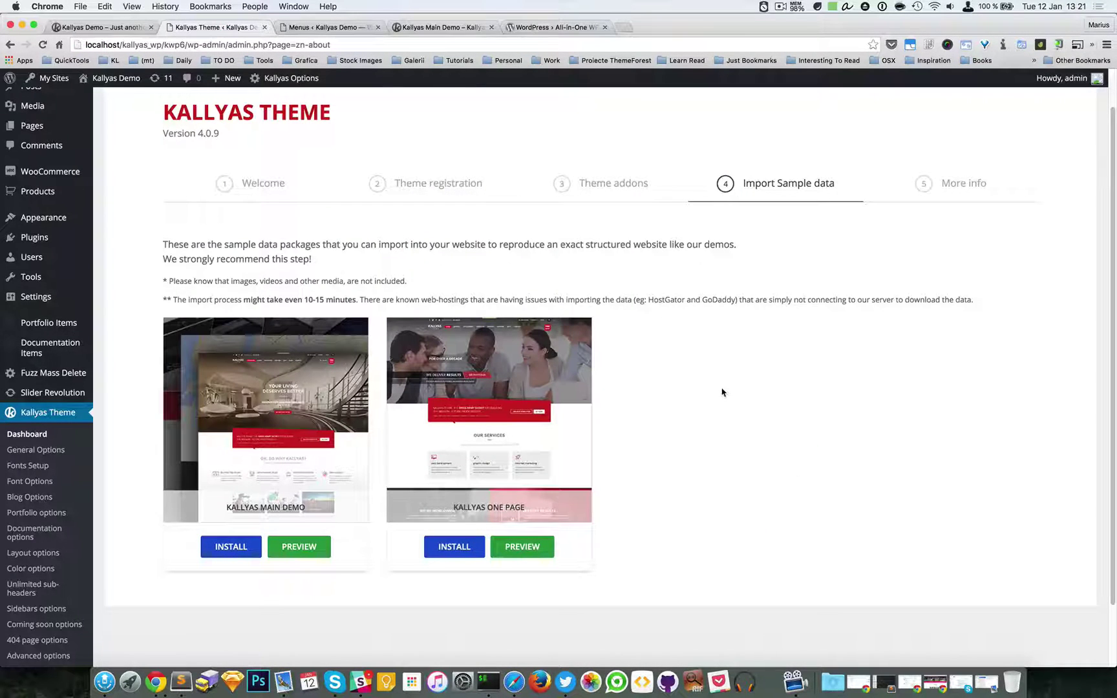